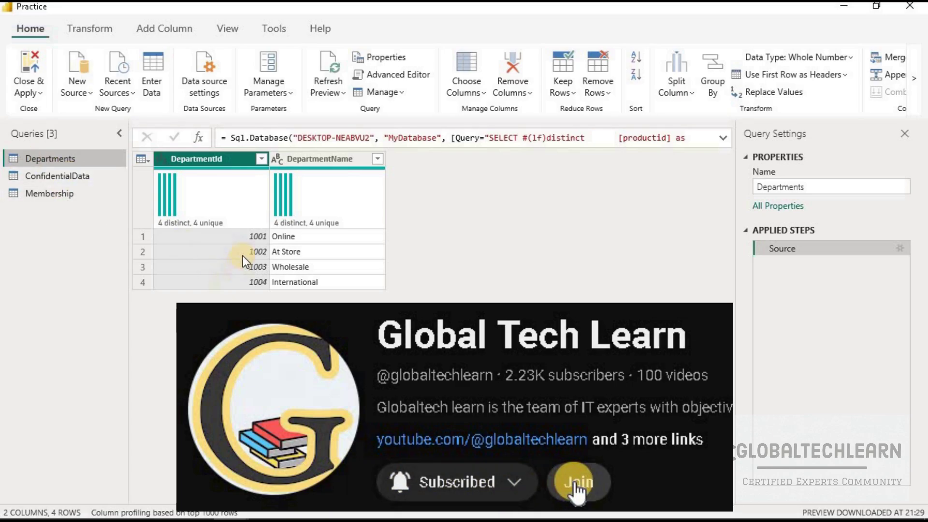
Review the Departments columns and values Online, At Store, Wholesale and International, then open ConfidentialData
click(233, 161)
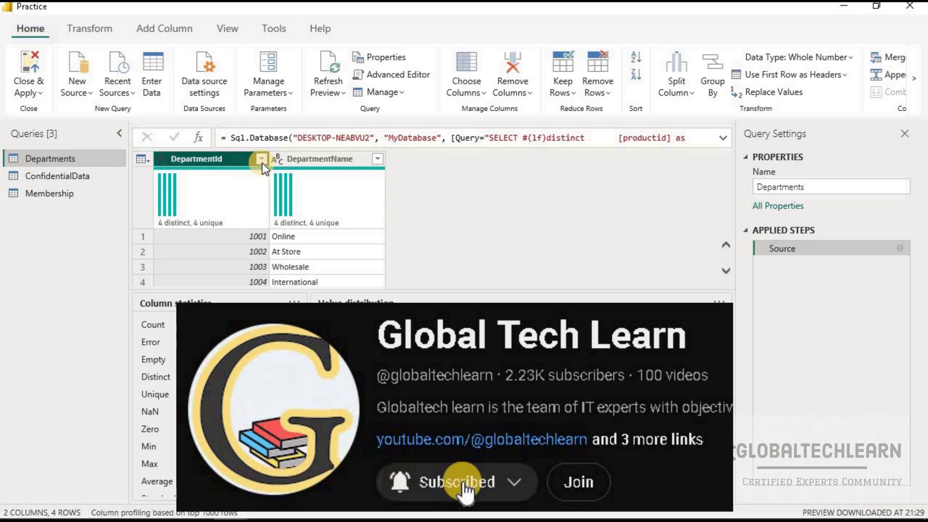
click(285, 160)
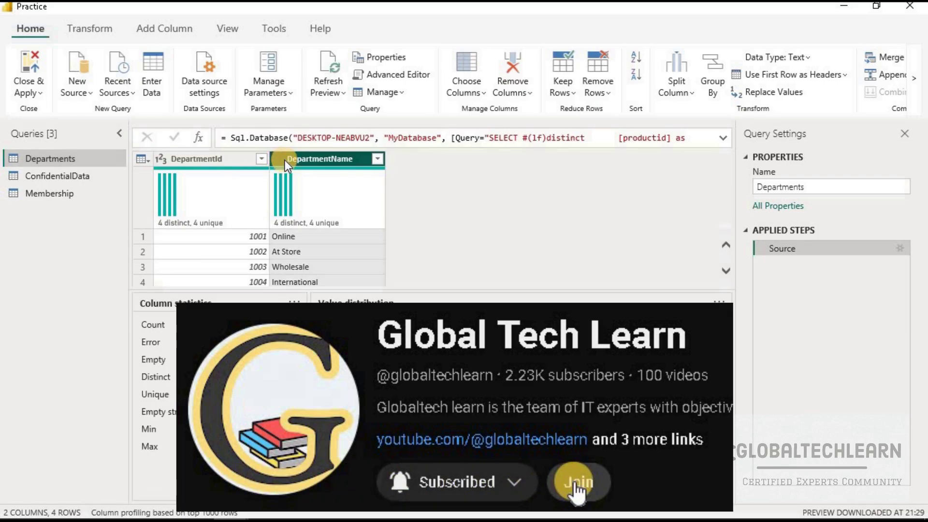
click(306, 240)
click(303, 254)
click(309, 268)
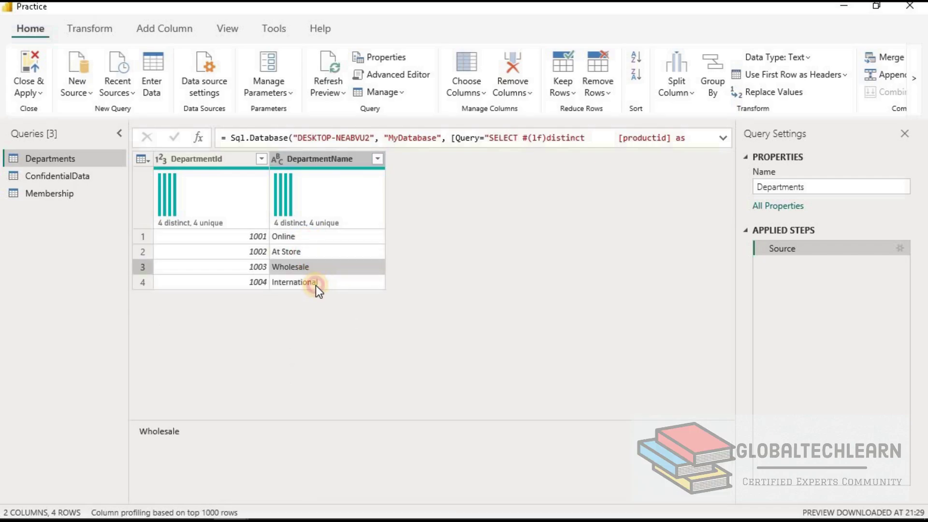
click(316, 285)
click(62, 178)
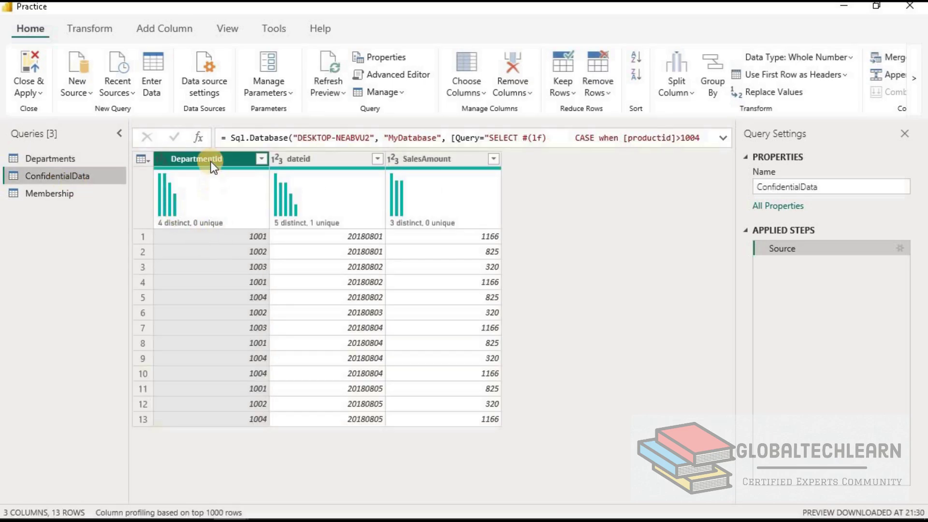
Check ConfidentialData's SalesAmount column, then inspect Membership's DepartmentId and Member columns
click(419, 161)
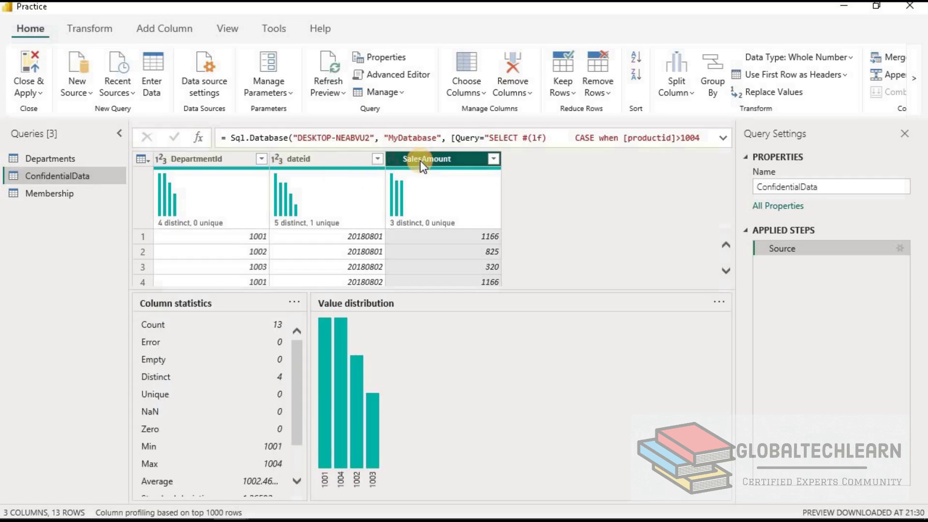
click(35, 198)
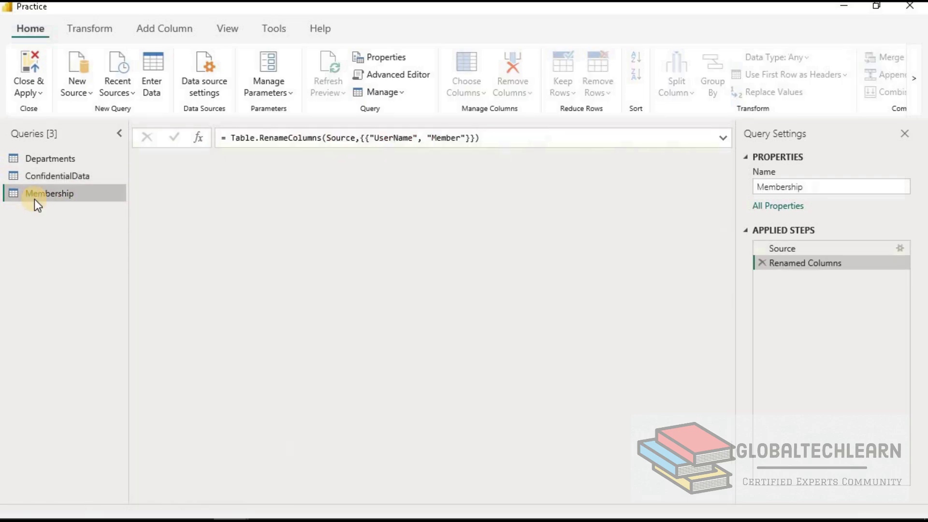
click(220, 162)
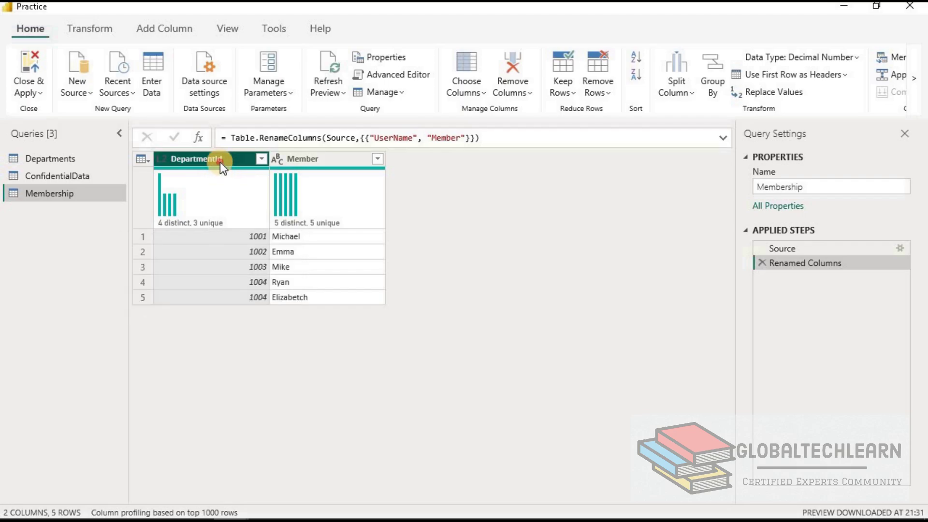
click(315, 160)
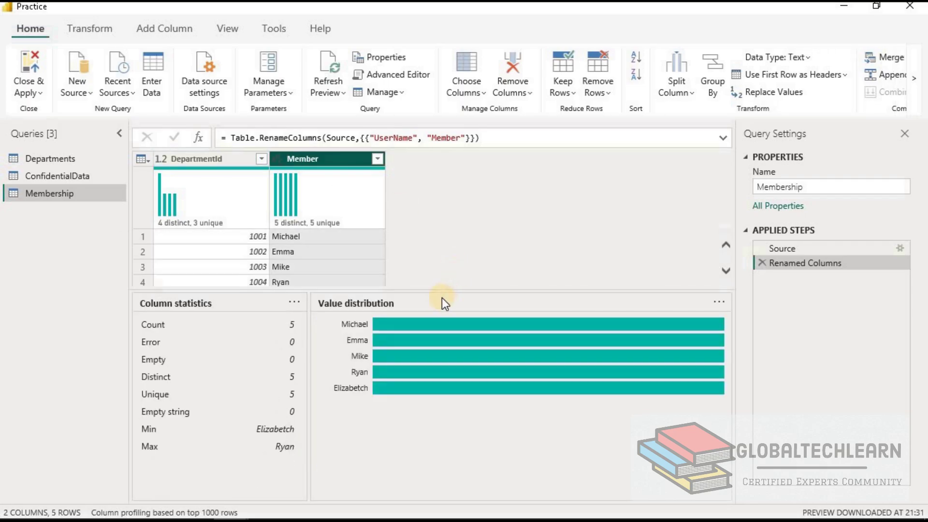
Enlarge the preview and review all five Membership records with DepartmentIds 1001 to 1004
drag(445, 290, 441, 346)
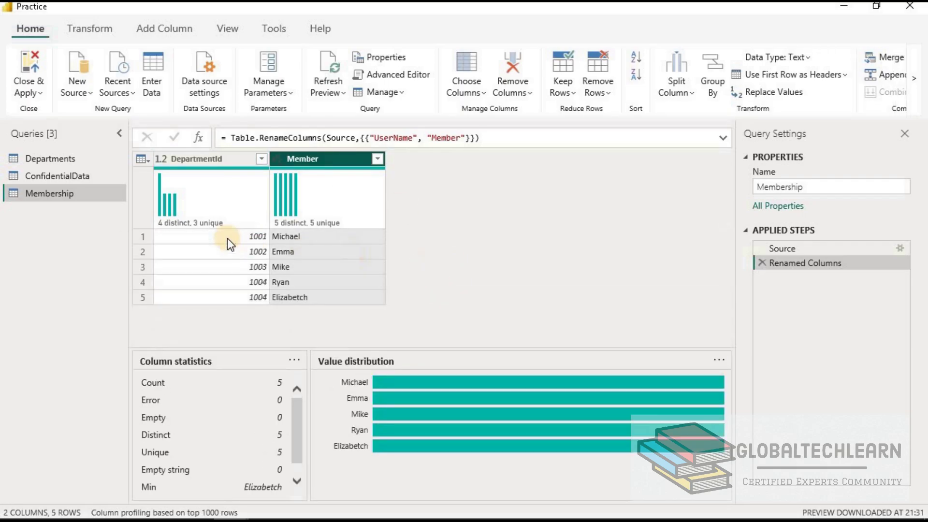
click(247, 240)
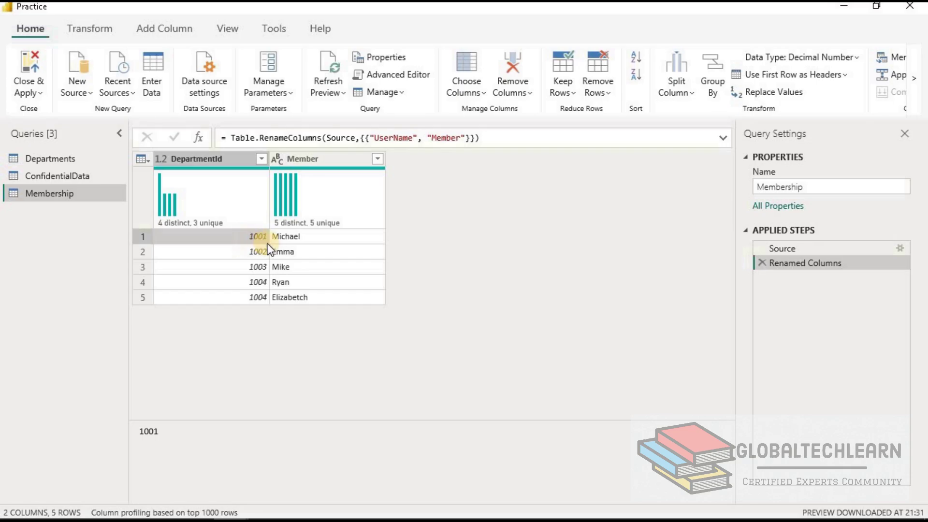
click(295, 238)
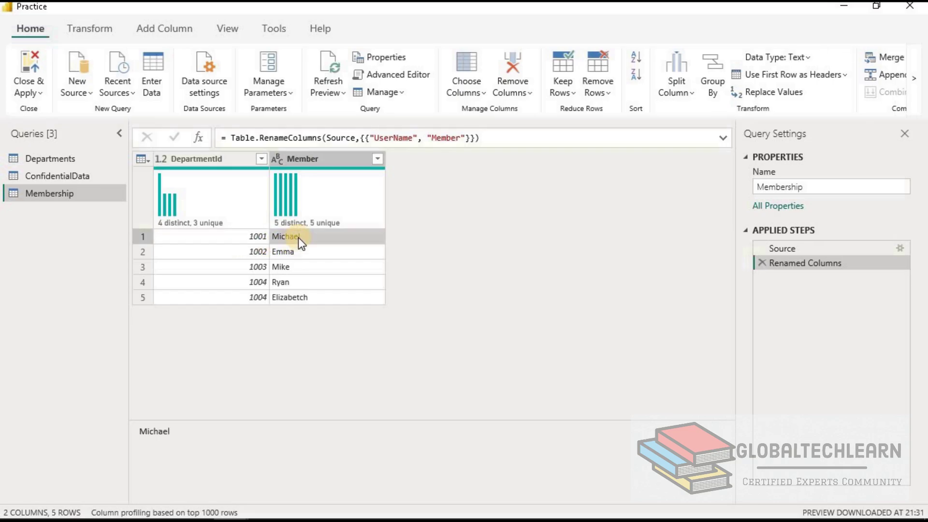
click(144, 252)
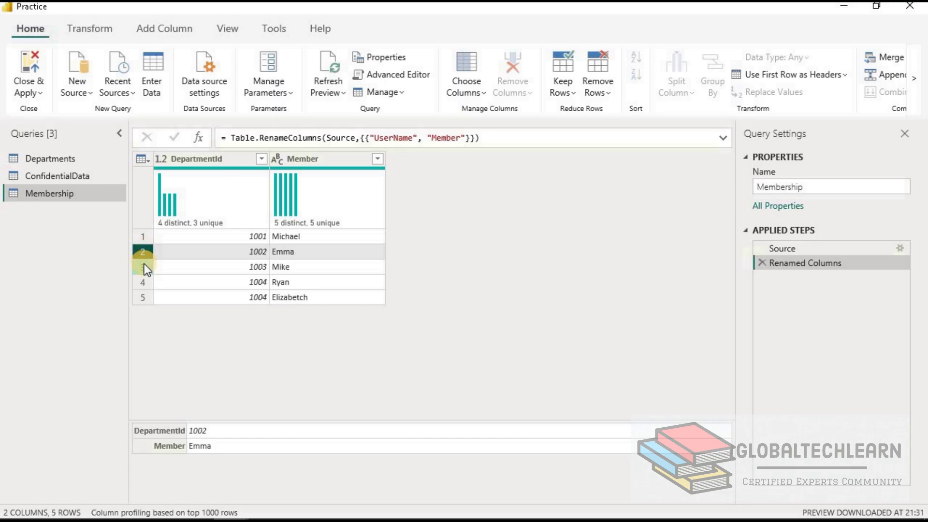
click(144, 266)
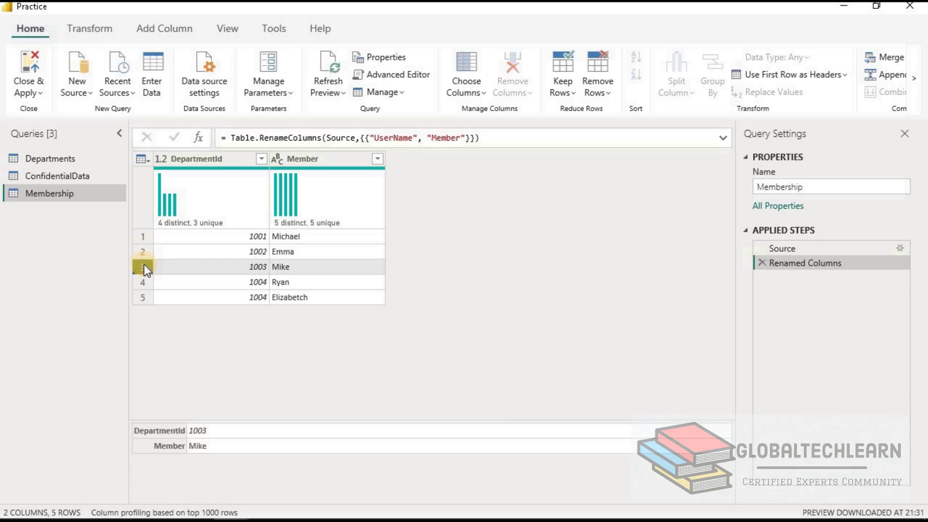
click(144, 283)
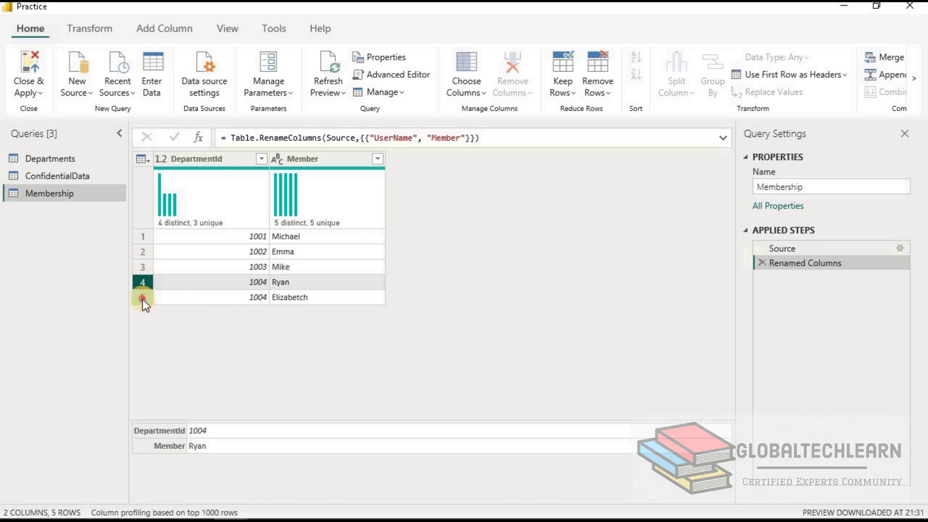
click(143, 298)
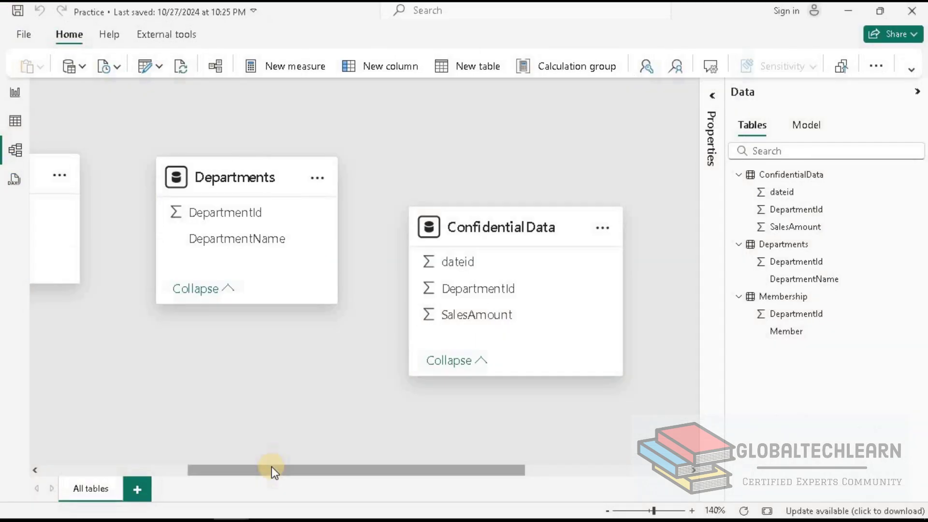
Relate Membership to Departments on DepartmentId
drag(247, 474, 204, 477)
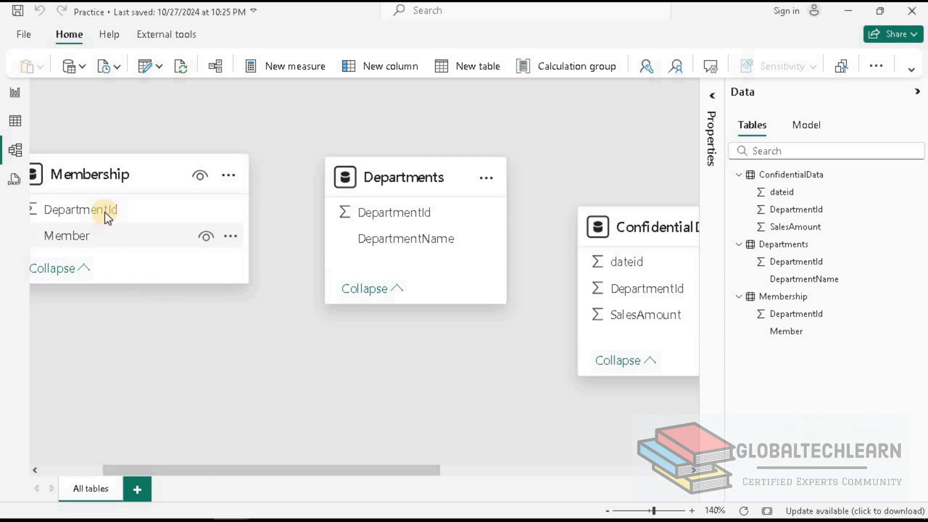
drag(112, 213, 434, 223)
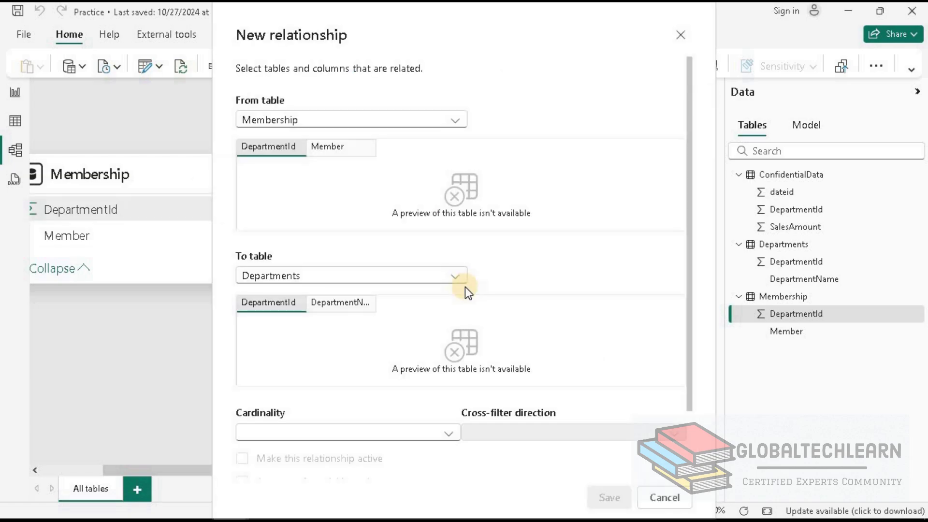
click(607, 496)
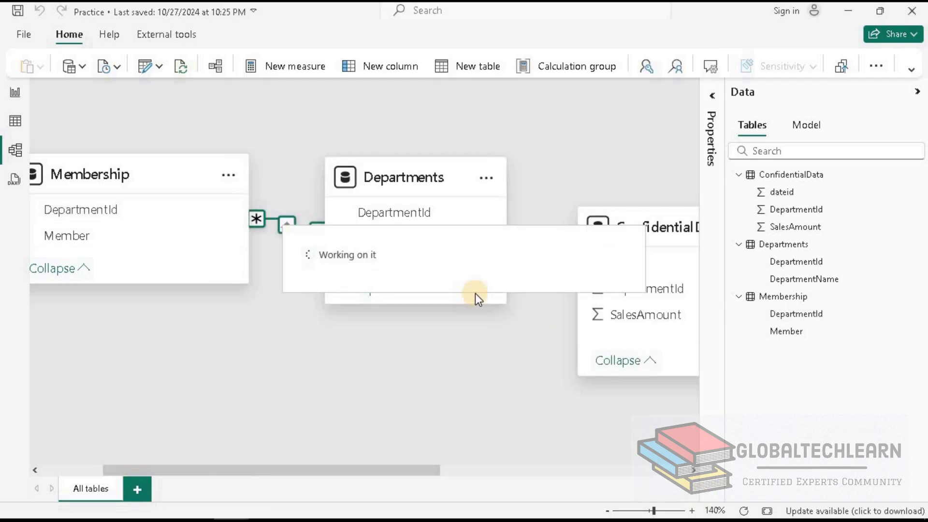
Relate Departments one-to-many to ConfidentialData on DepartmentId
drag(411, 213, 659, 292)
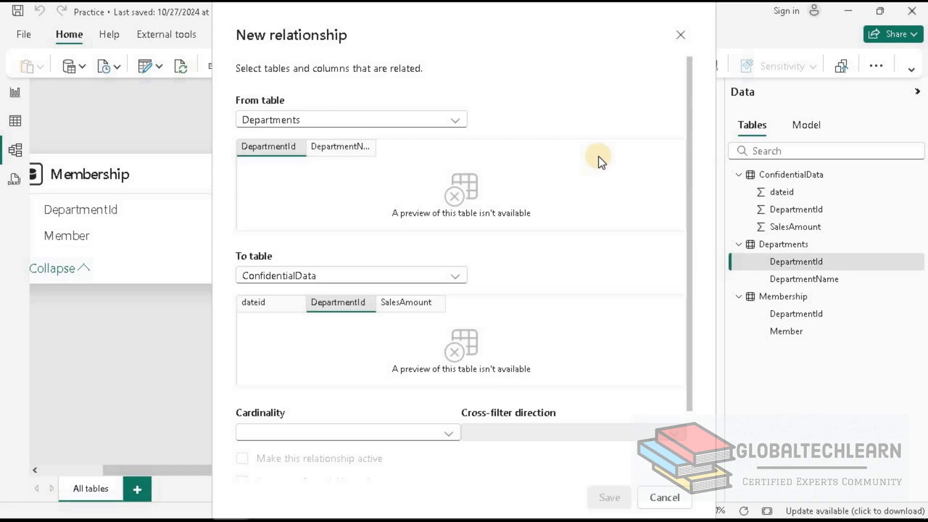
scroll(689, 339, down, 2)
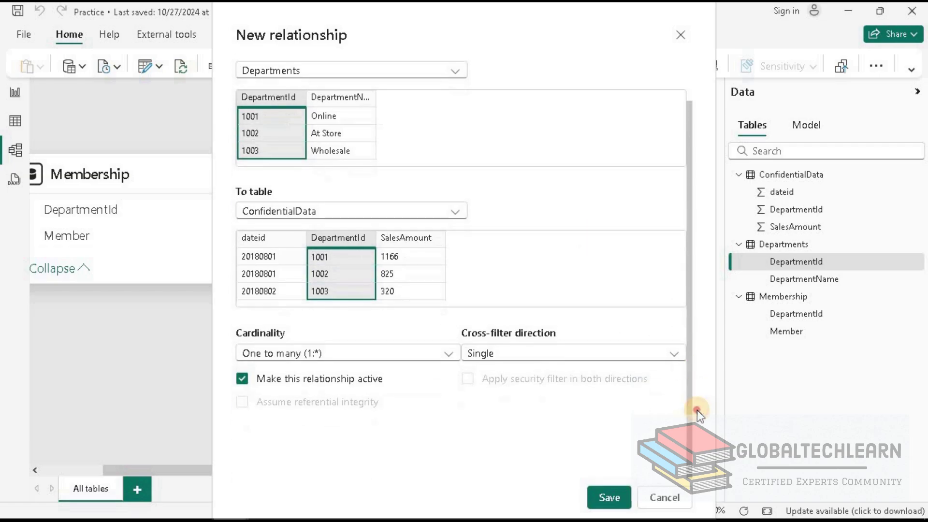
click(608, 497)
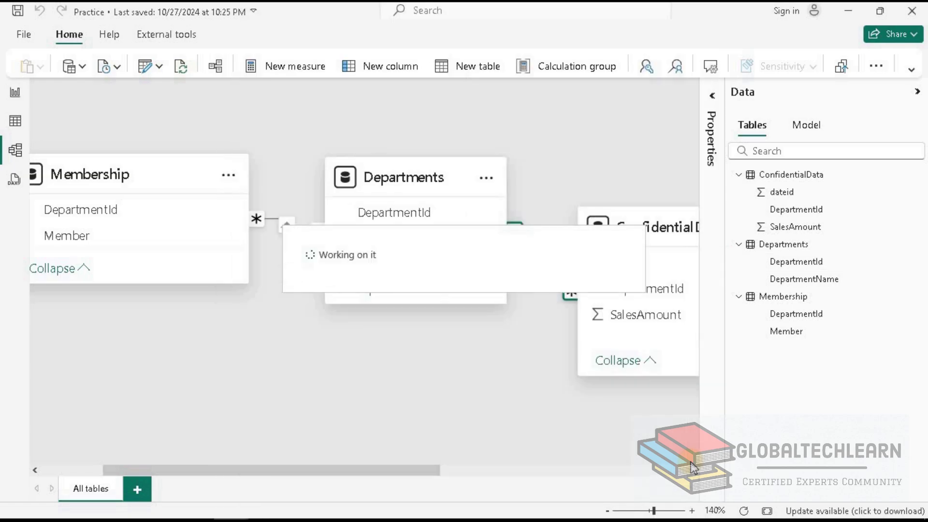
click(16, 93)
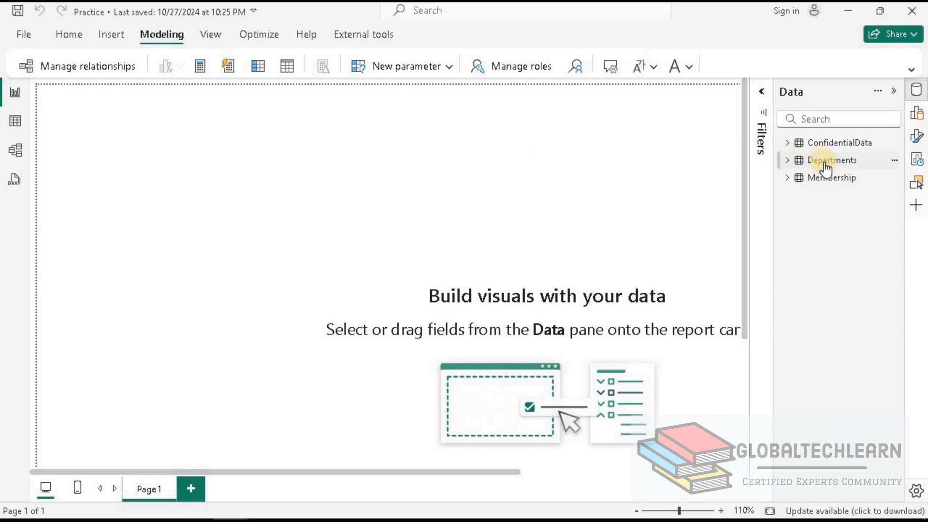
Add a table visual with Membership DepartmentId, Member and Departments DepartmentName
click(787, 179)
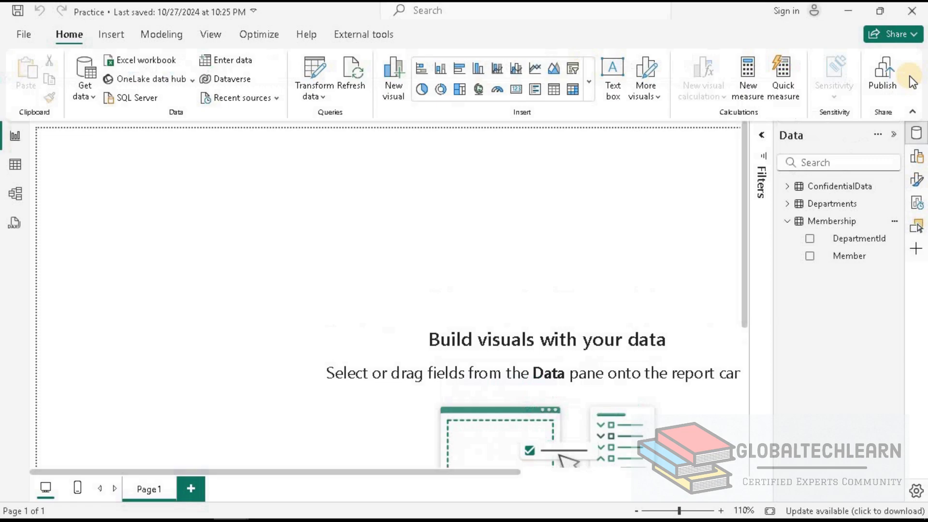
click(554, 89)
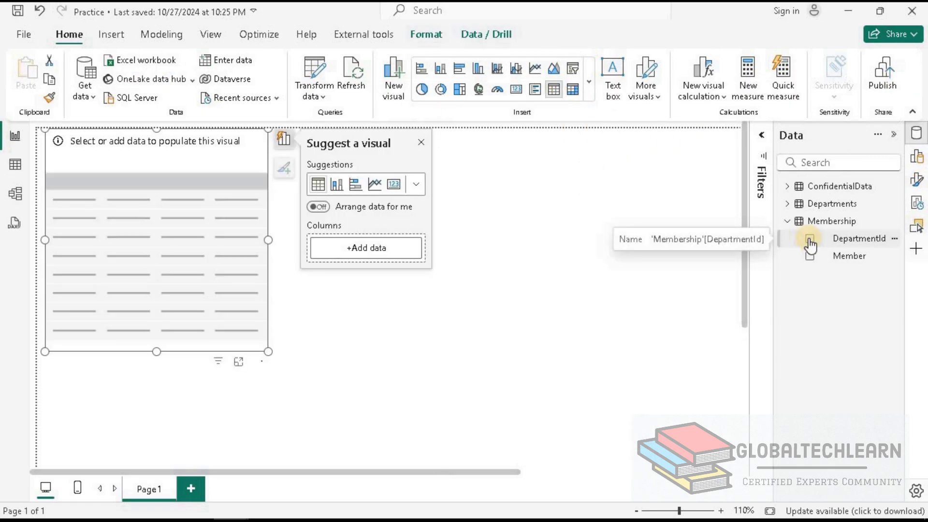
click(809, 239)
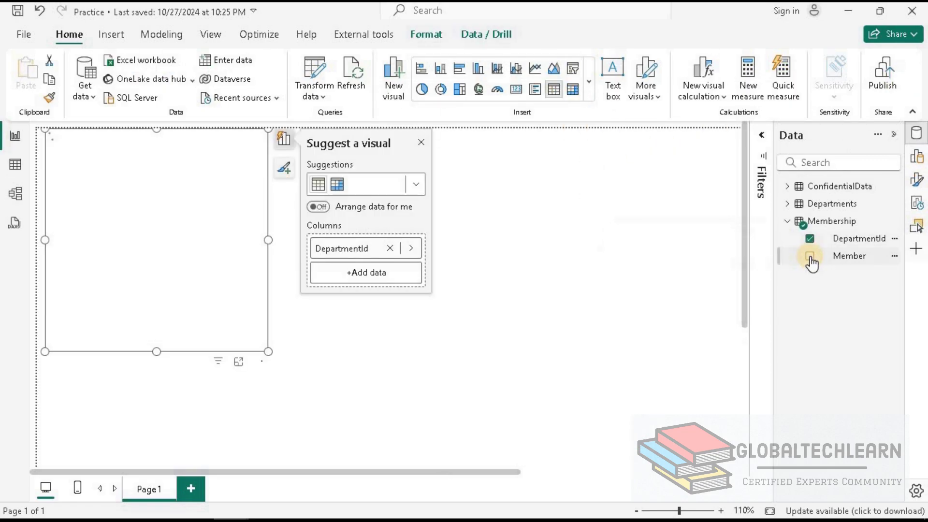
click(809, 256)
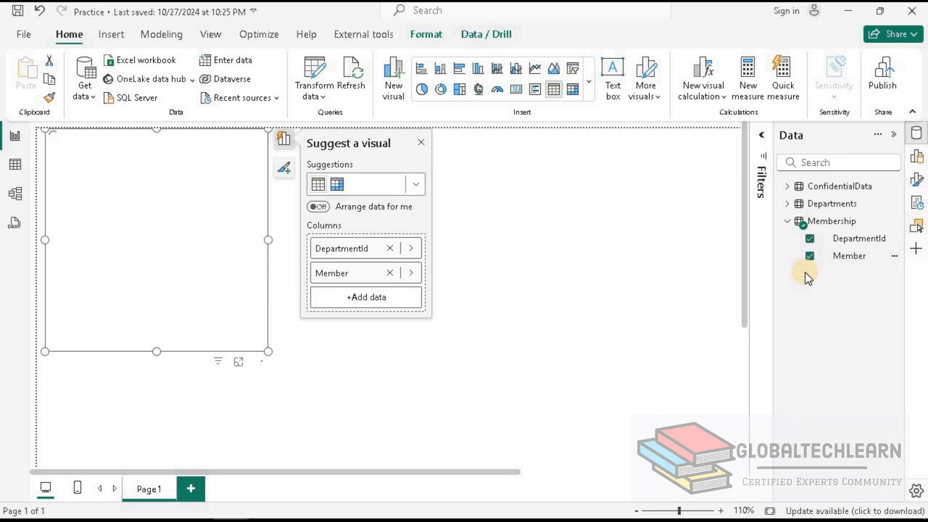
click(787, 205)
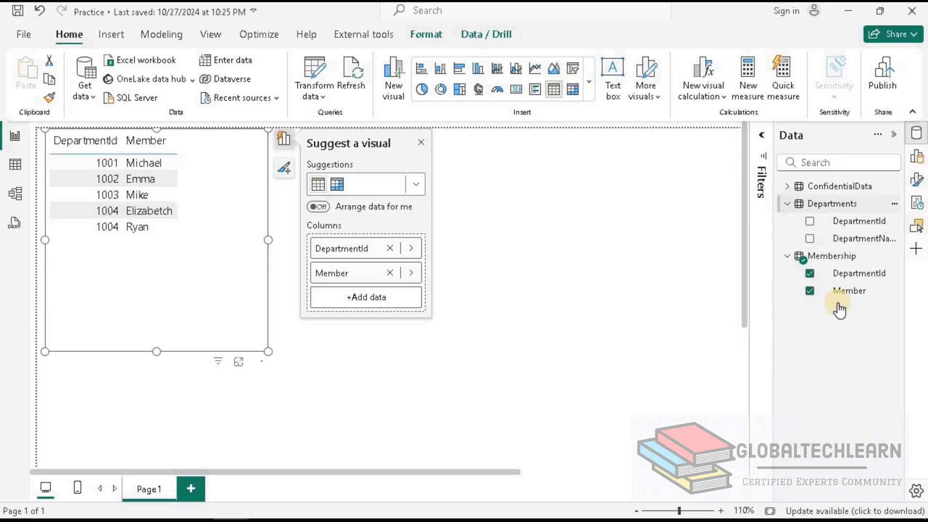
click(810, 239)
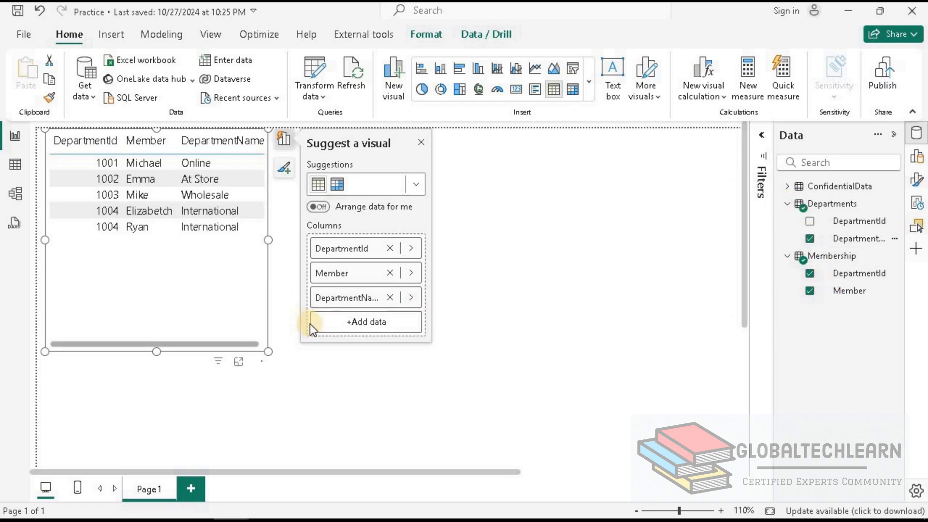
Resize the table visual to be wider and shorter
click(502, 315)
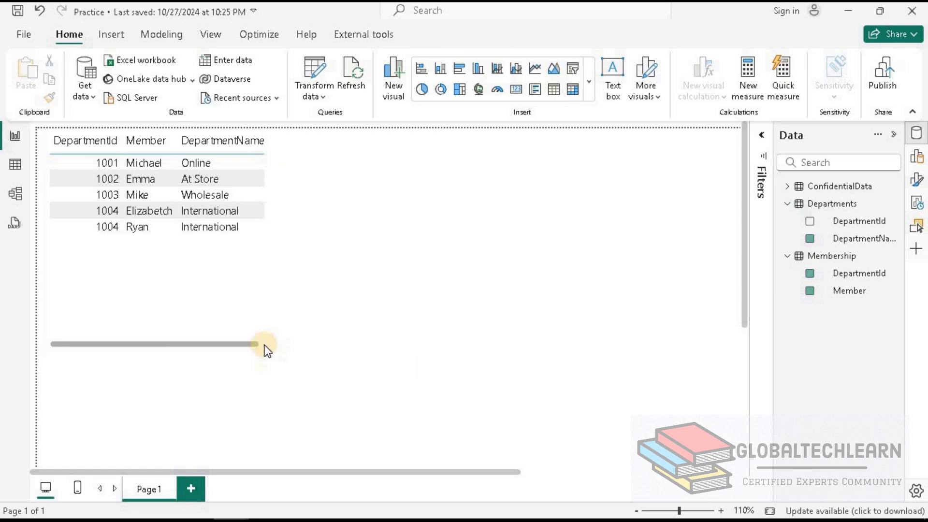
click(266, 352)
drag(265, 317, 308, 266)
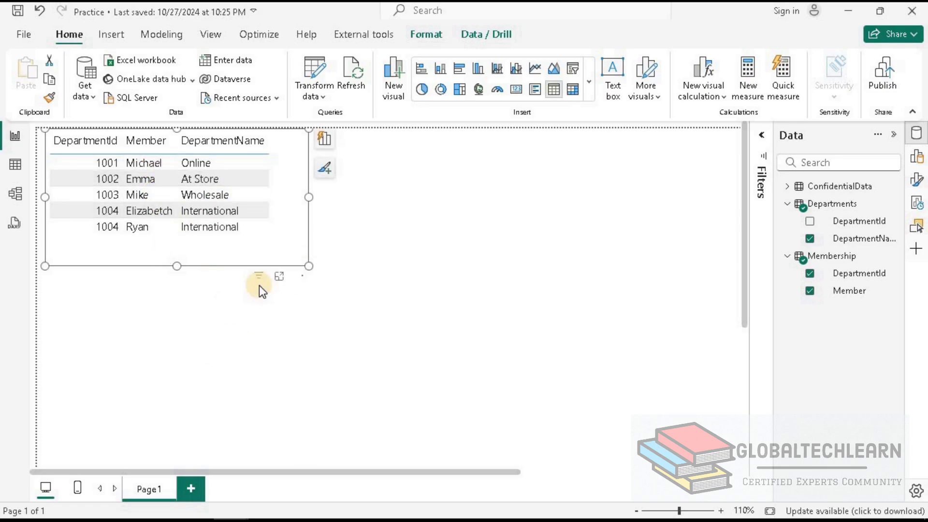
click(521, 246)
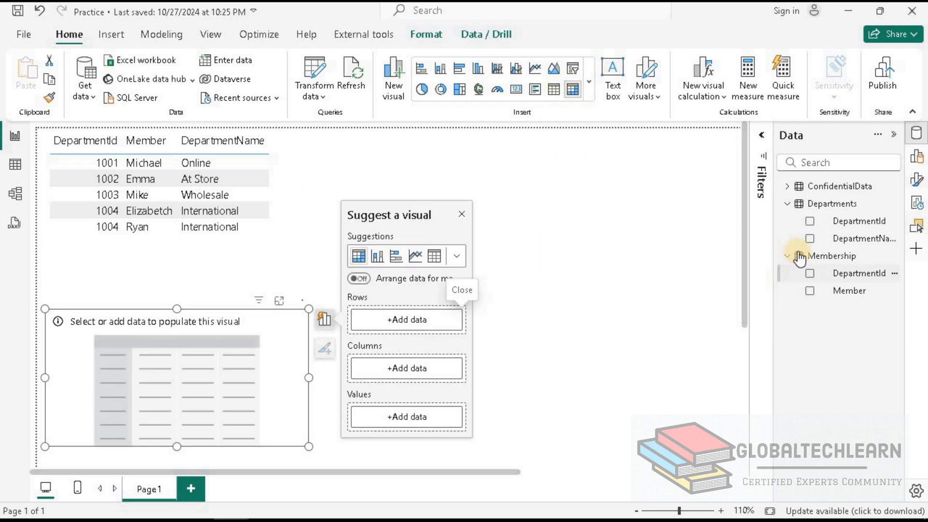
Build a matrix of SalesAmount by dateid rows and DepartmentName columns, totalling 10410
click(795, 188)
click(810, 239)
click(809, 238)
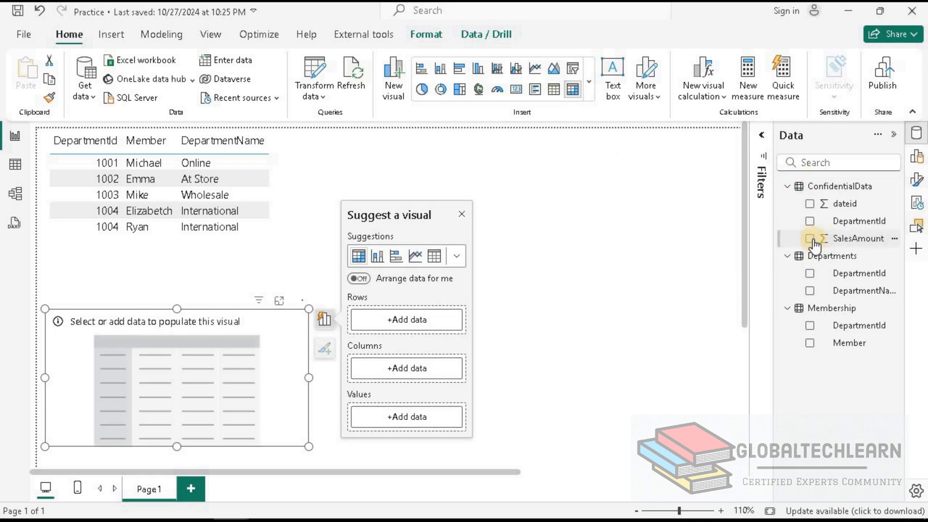
click(809, 238)
click(810, 203)
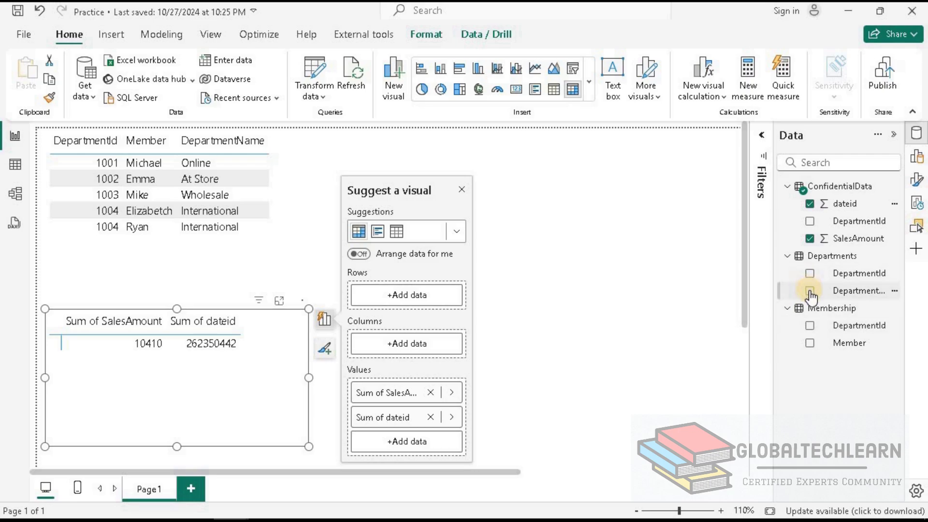
drag(811, 295, 402, 295)
drag(386, 437, 389, 384)
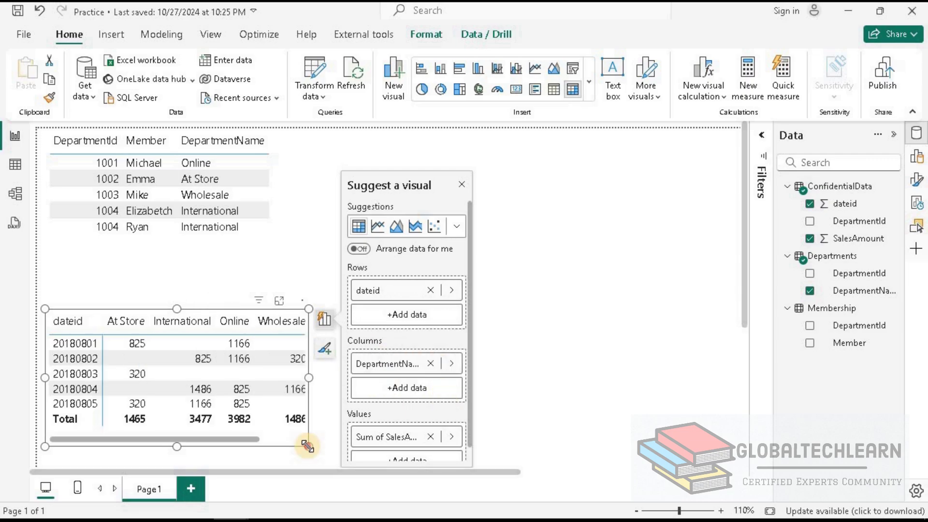
click(338, 450)
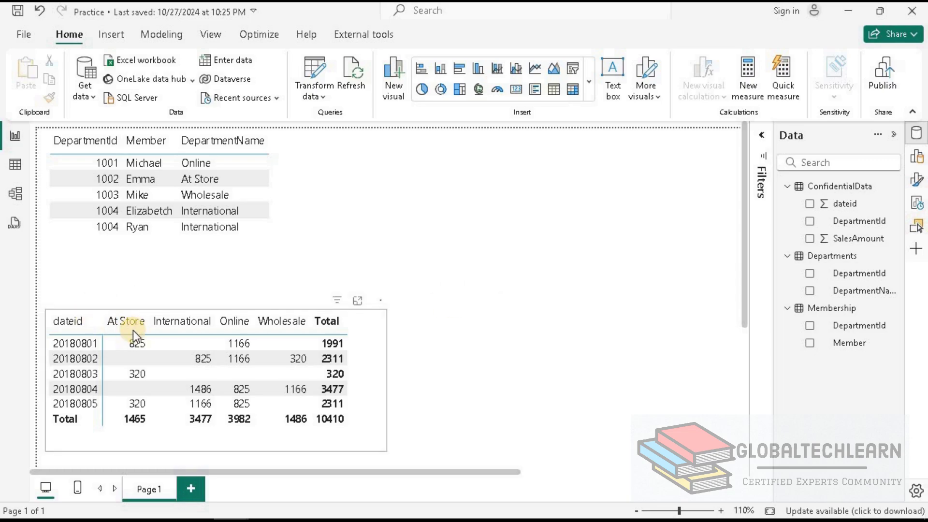
key(alt+m)
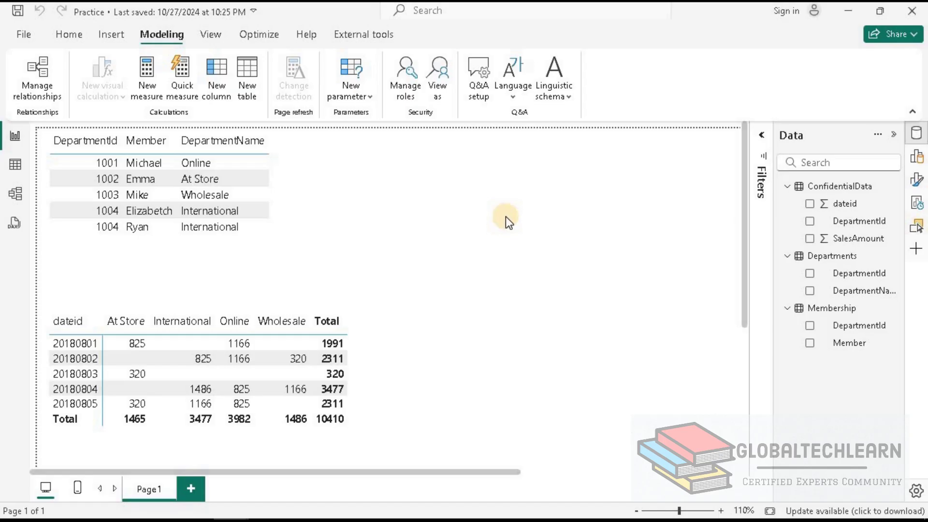
Create a new security role named Online
click(403, 78)
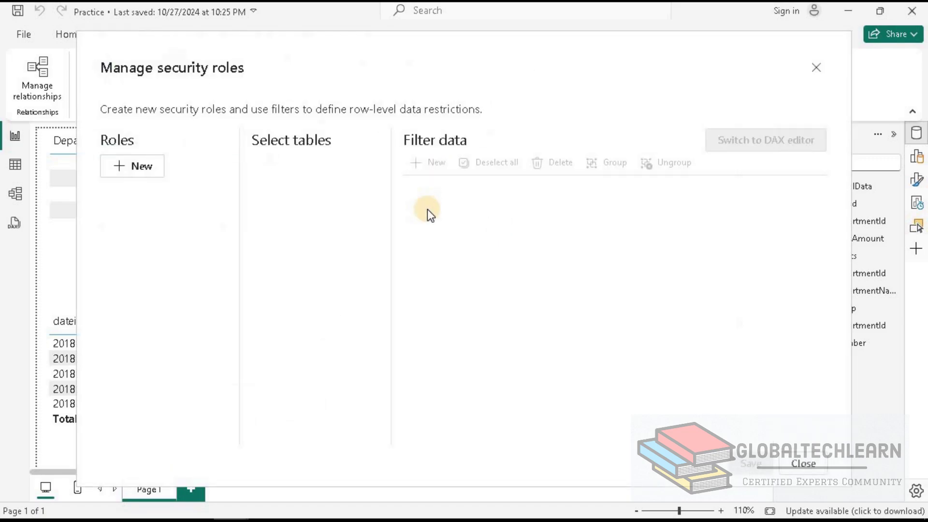
click(122, 167)
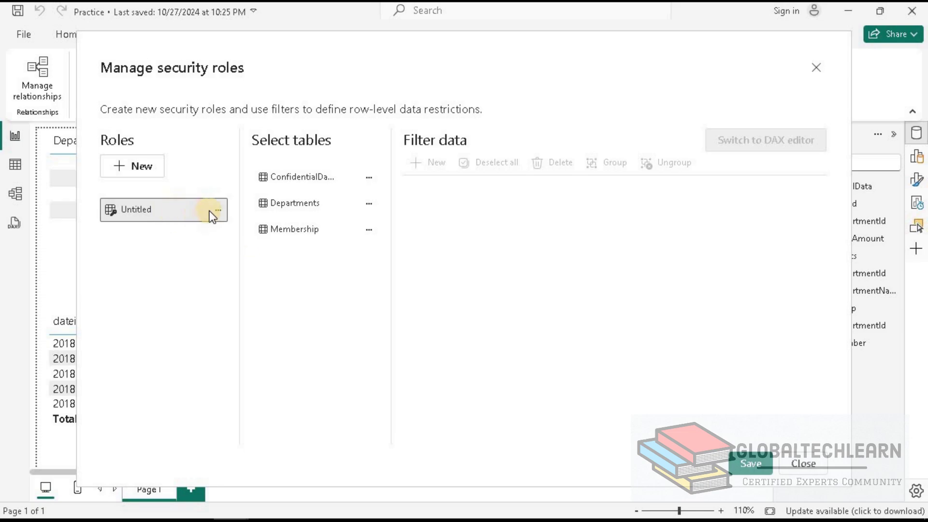
click(216, 211)
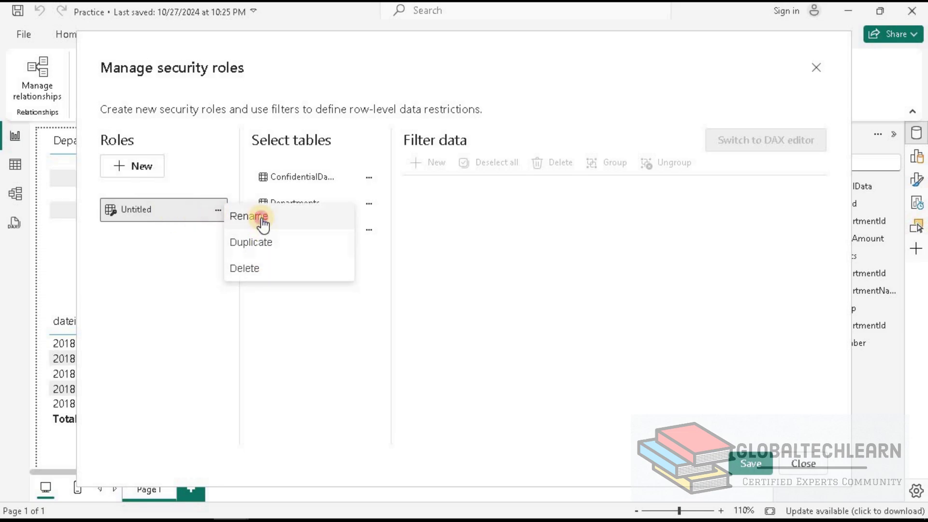
click(248, 216)
text(Online)
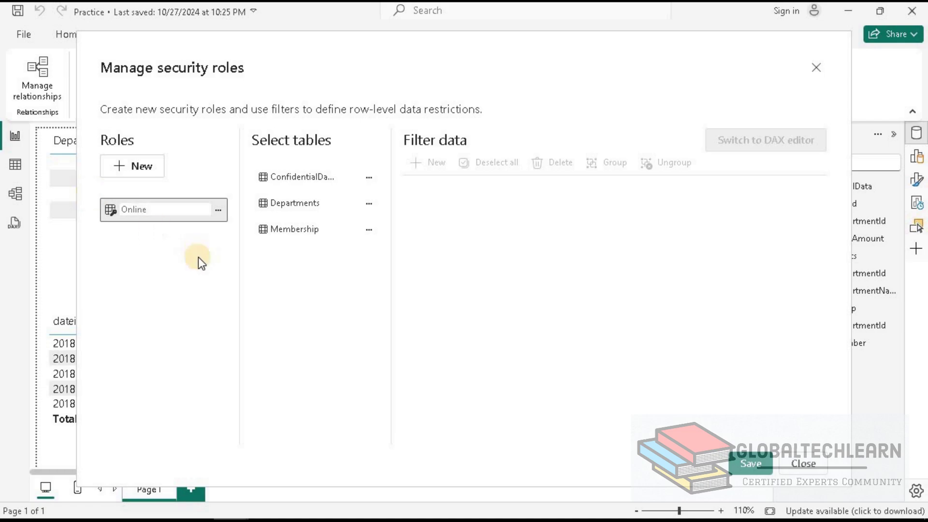
click(198, 257)
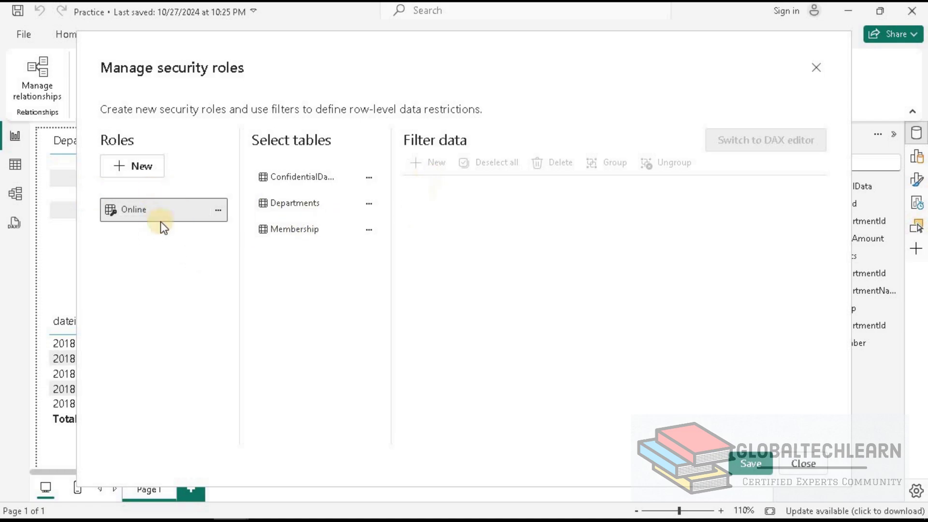
Give the Online role a Membership rule DepartmentId equals 1001
click(280, 232)
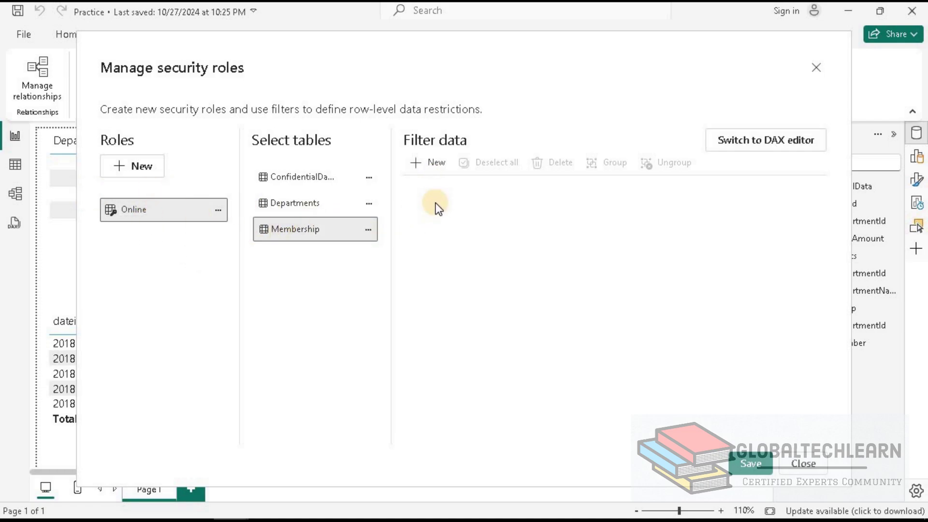
click(430, 166)
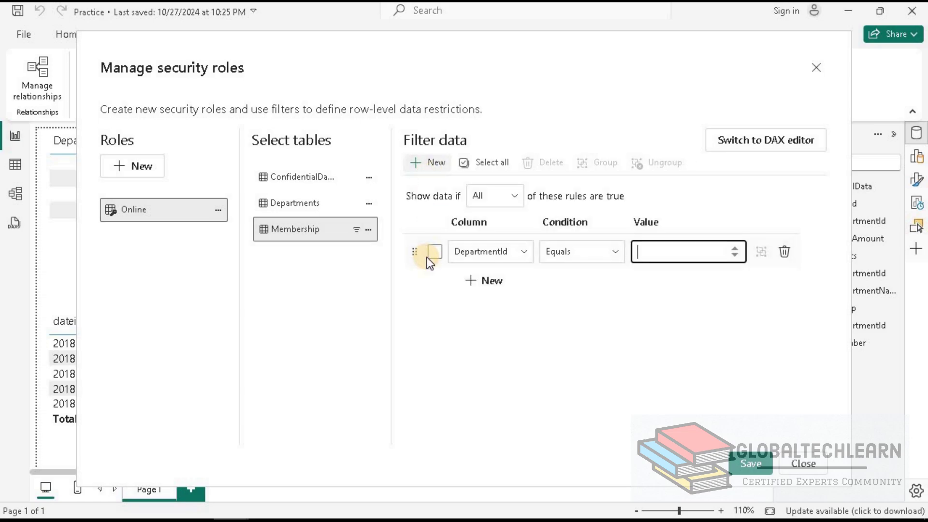
click(656, 249)
text(1001)
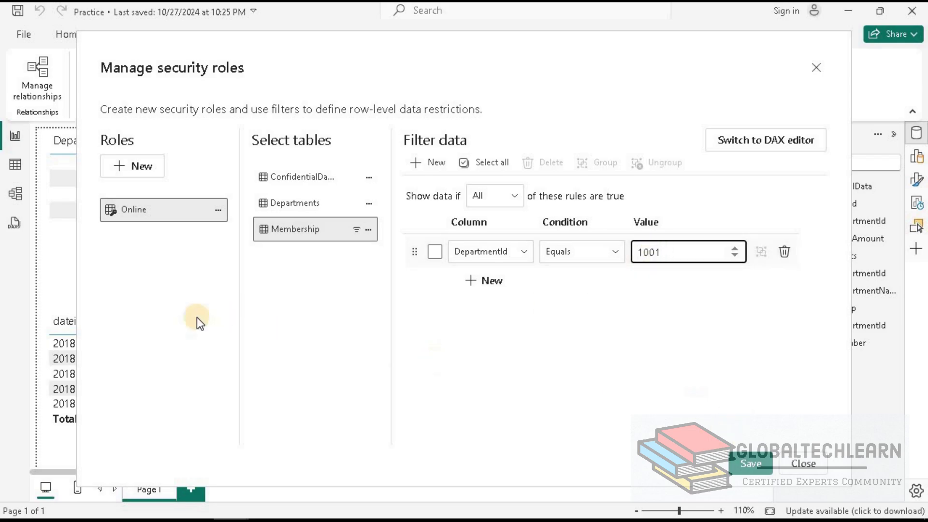
click(138, 167)
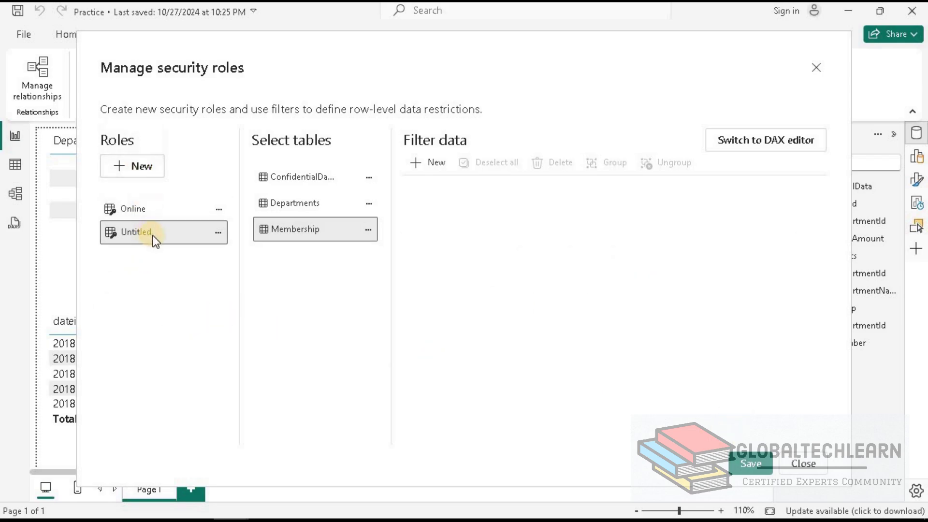
Name the second role Store and filter Membership to DepartmentId 1002
double_click(170, 234)
text(Store)
click(139, 230)
click(438, 163)
click(672, 253)
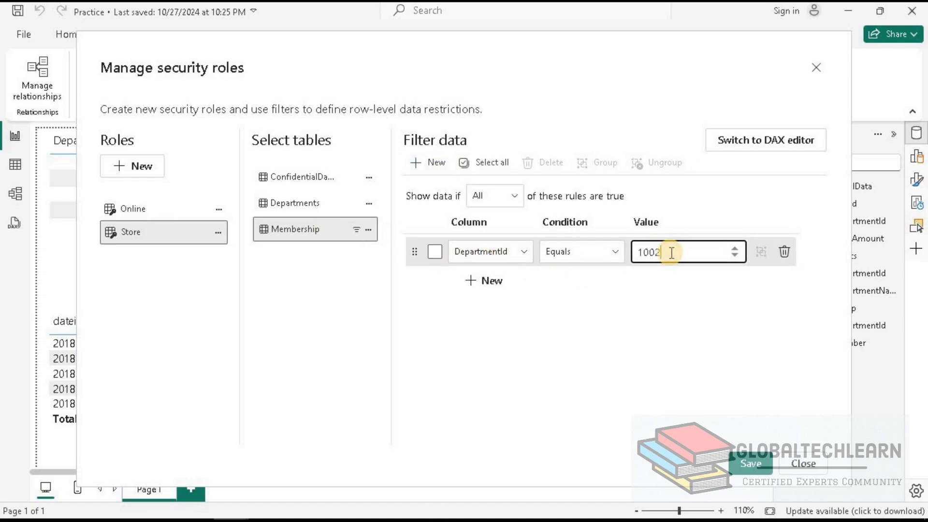
Add a Wholesale role filtering Membership to DepartmentId 1003, and start a fourth role
click(133, 168)
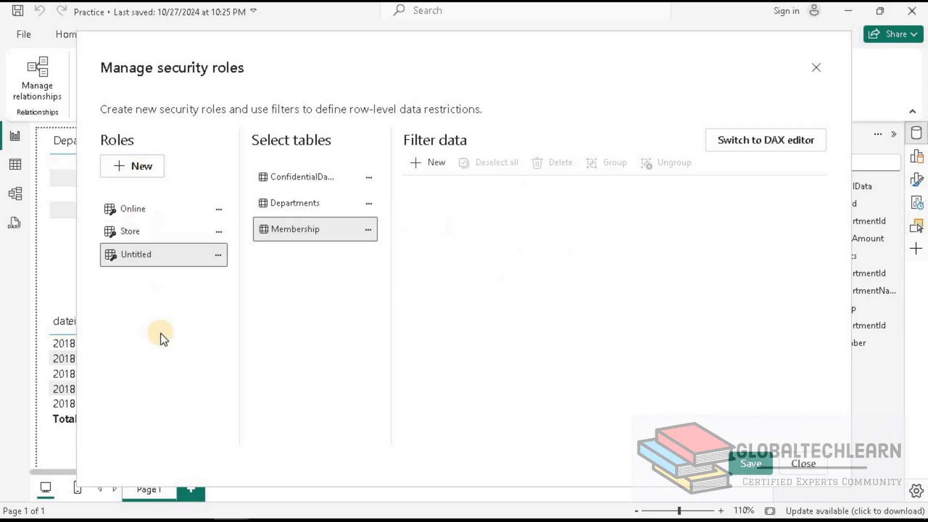
click(218, 255)
click(250, 263)
text(Who)
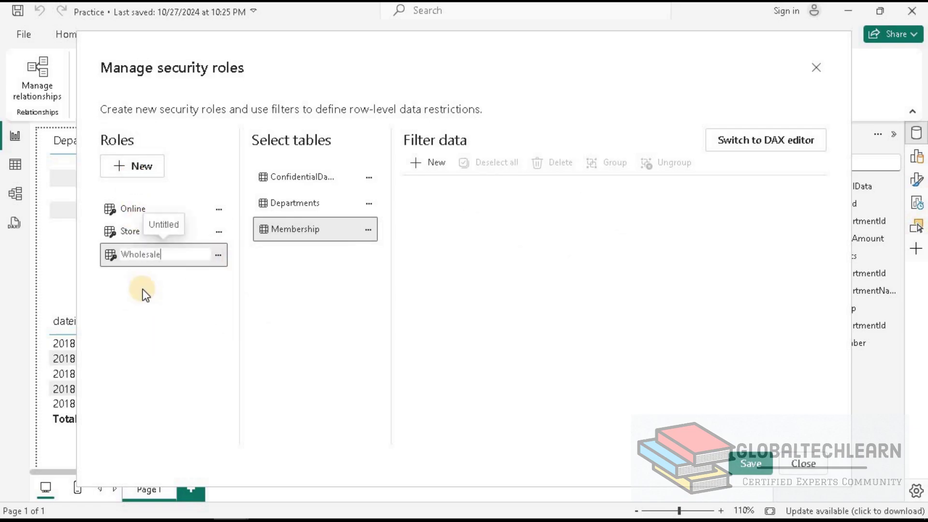
text(lesale)
click(147, 253)
click(429, 176)
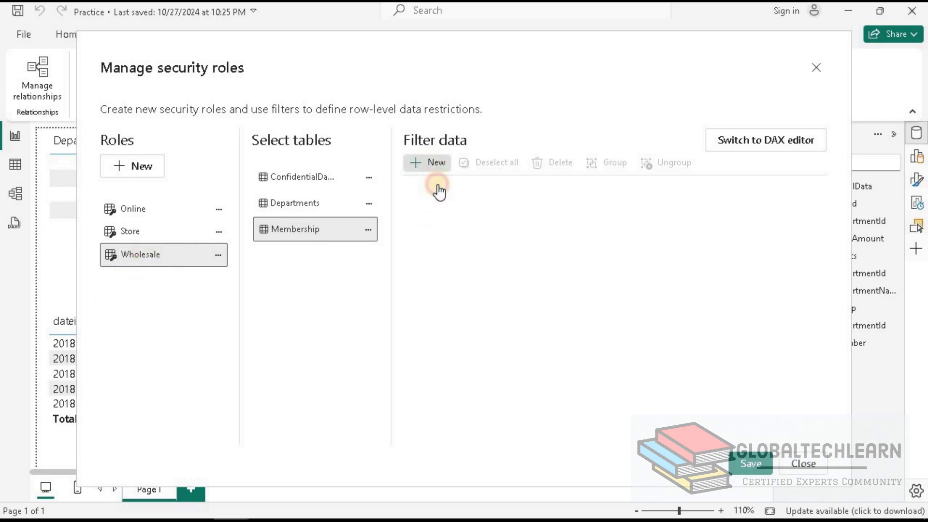
click(659, 254)
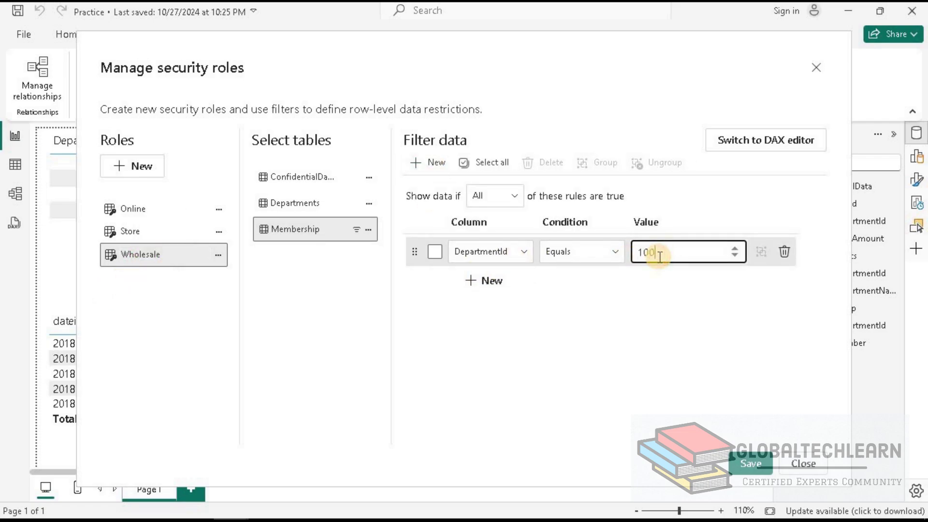
click(124, 174)
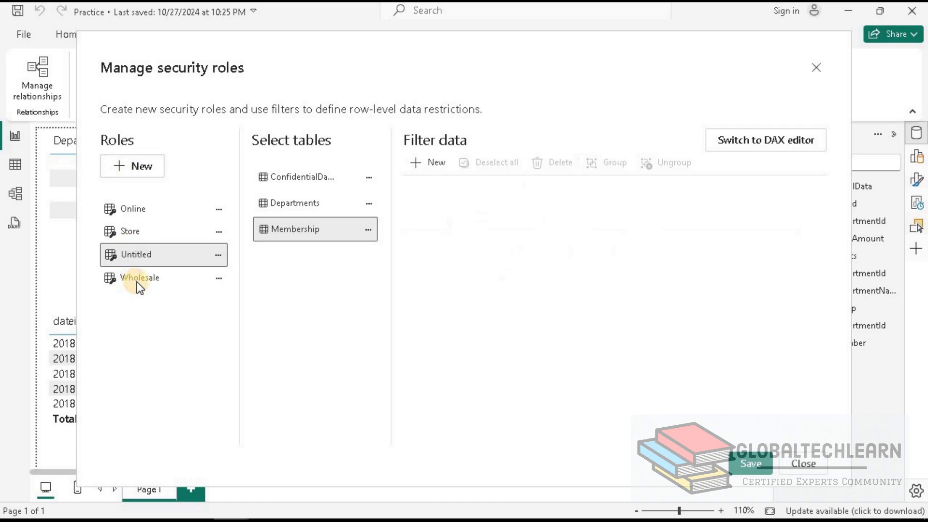
click(138, 271)
click(219, 254)
Rename the fourth role International
click(245, 265)
text(In)
key(ctrl+a)
key(BackSpace)
text(Inter)
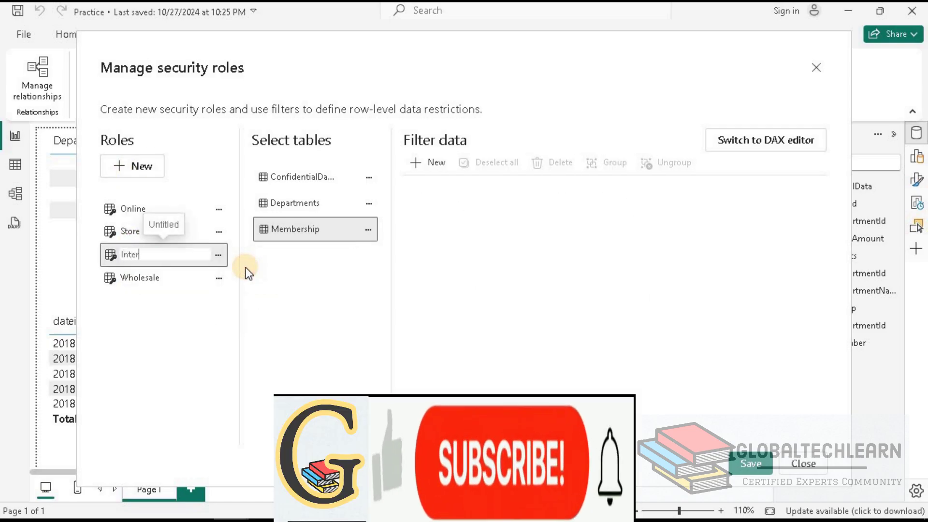
text(national)
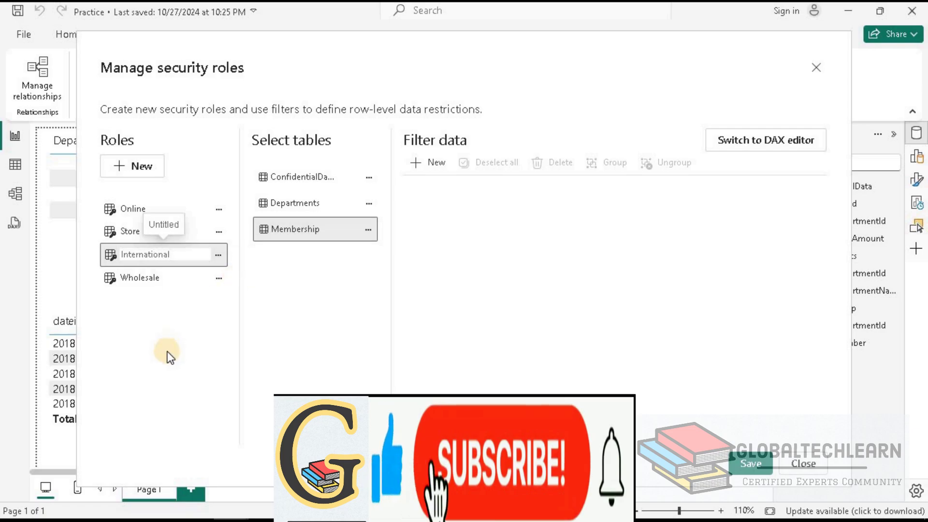
key(Return)
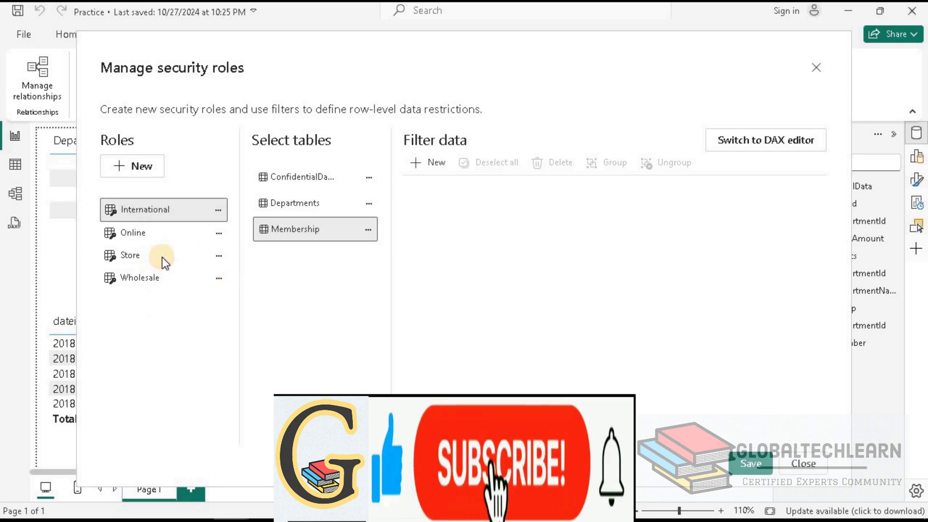
Filter International to Membership DepartmentId 1004 and save all four roles
click(437, 163)
text(1004)
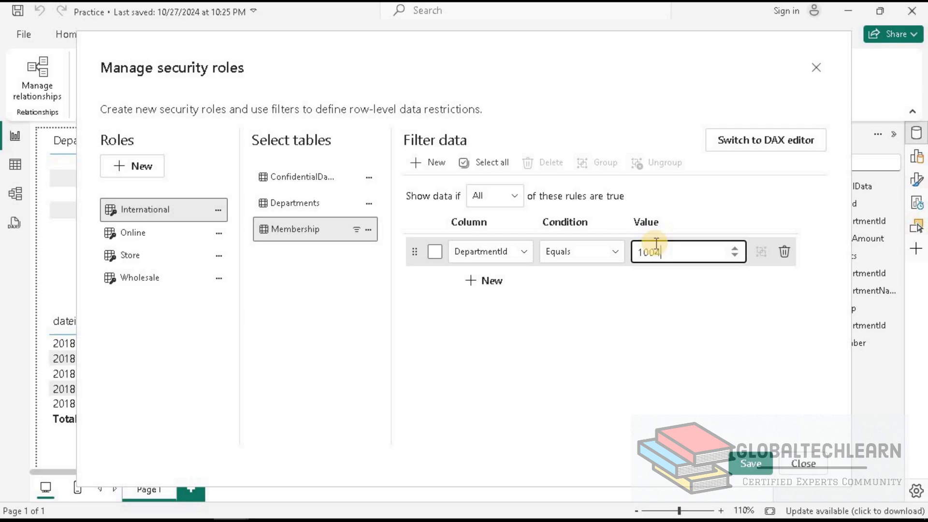
click(564, 372)
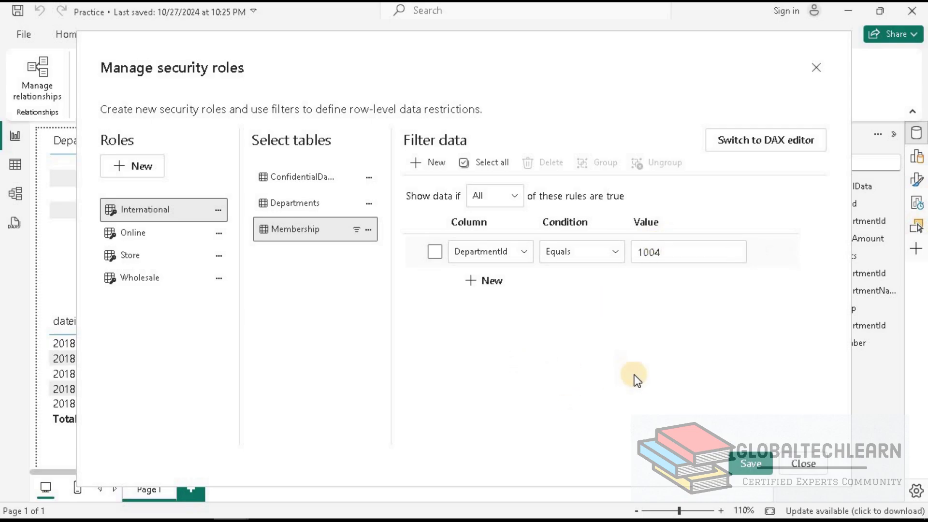
click(747, 465)
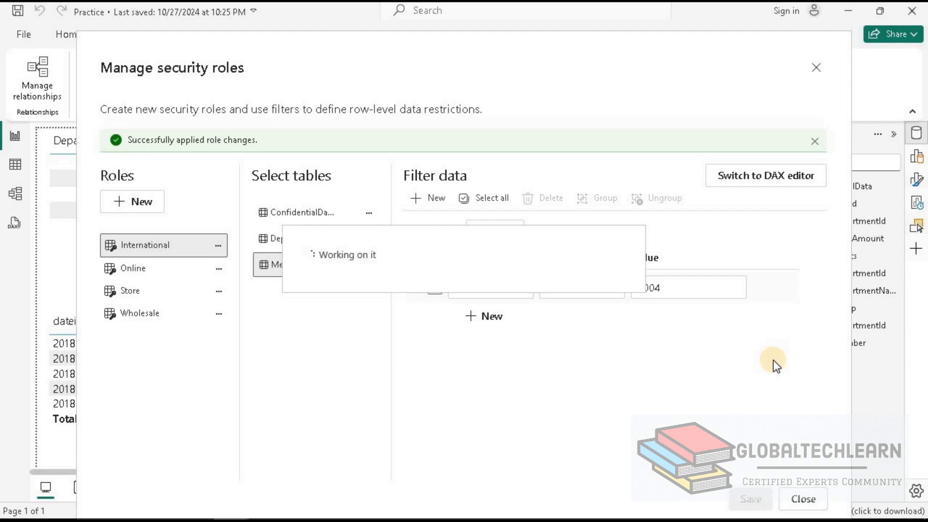
click(805, 500)
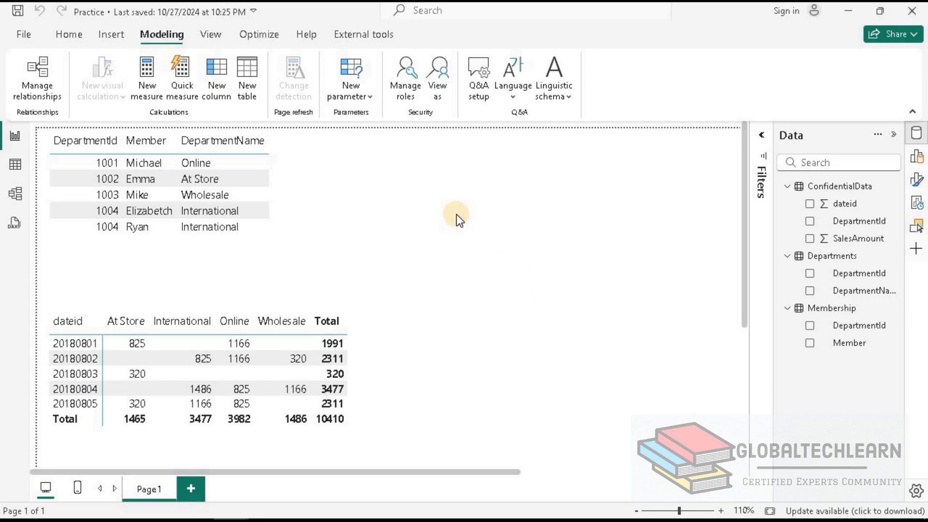
Preview the report as the Online role, then stop viewing to restore all data
click(439, 75)
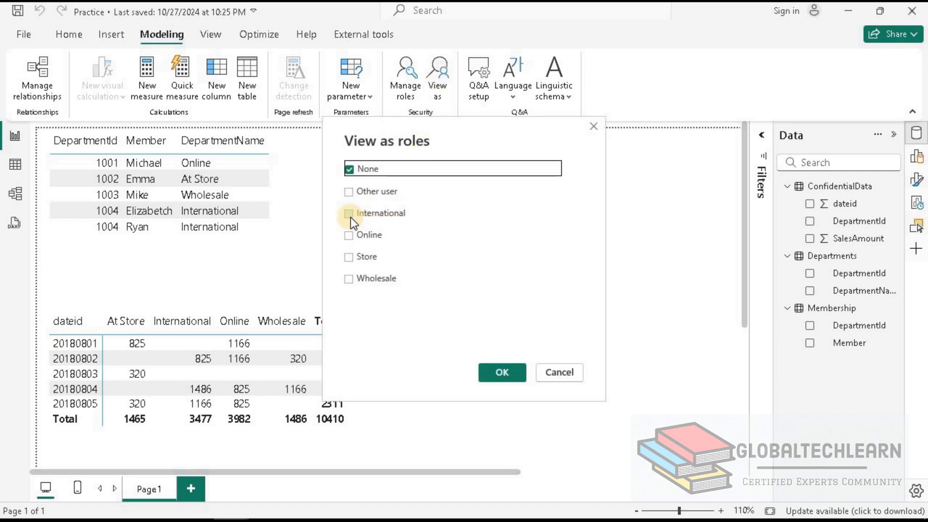
click(349, 235)
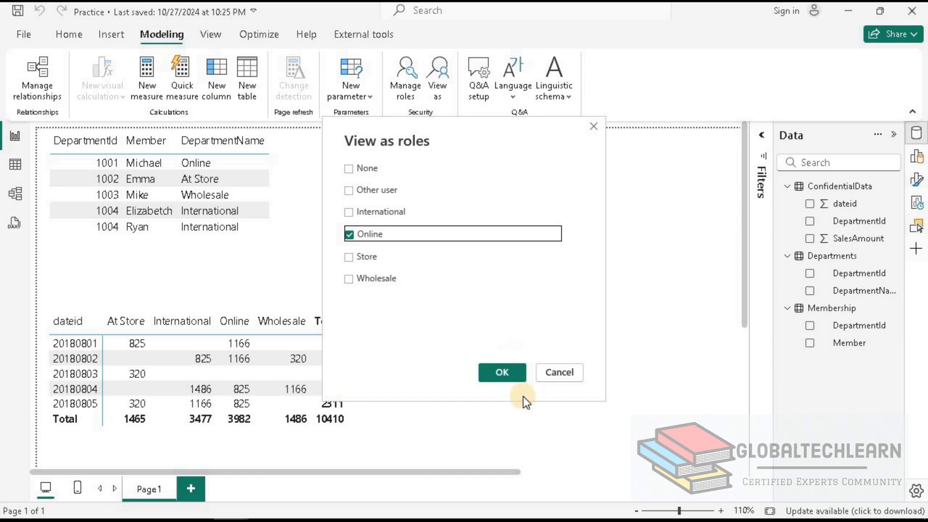
click(509, 372)
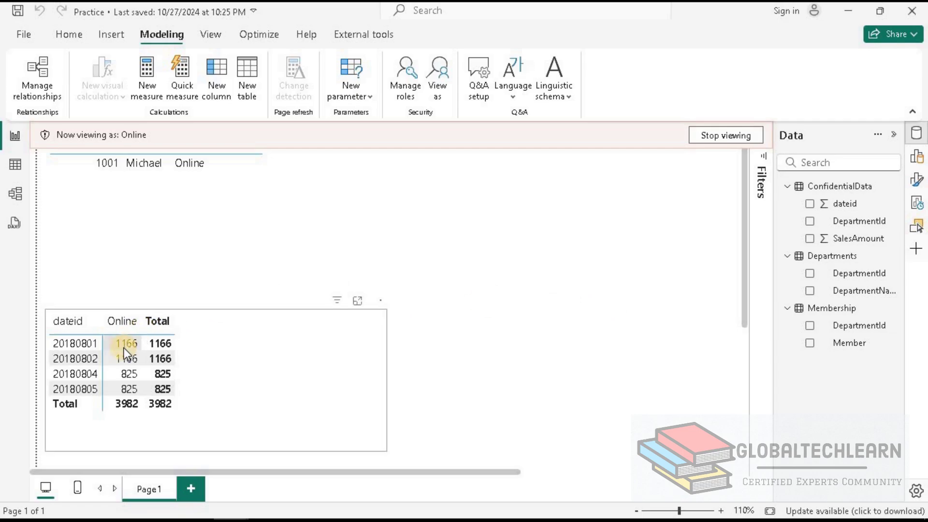
click(492, 202)
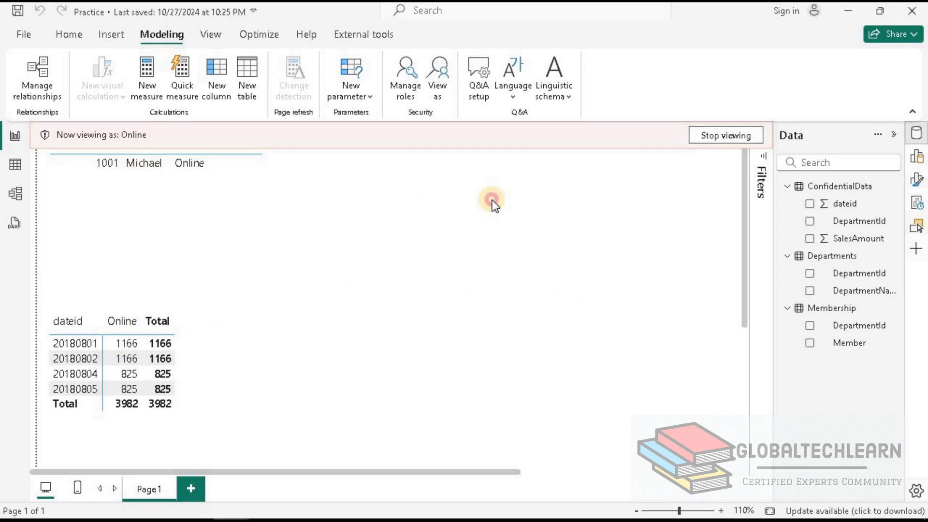
click(730, 135)
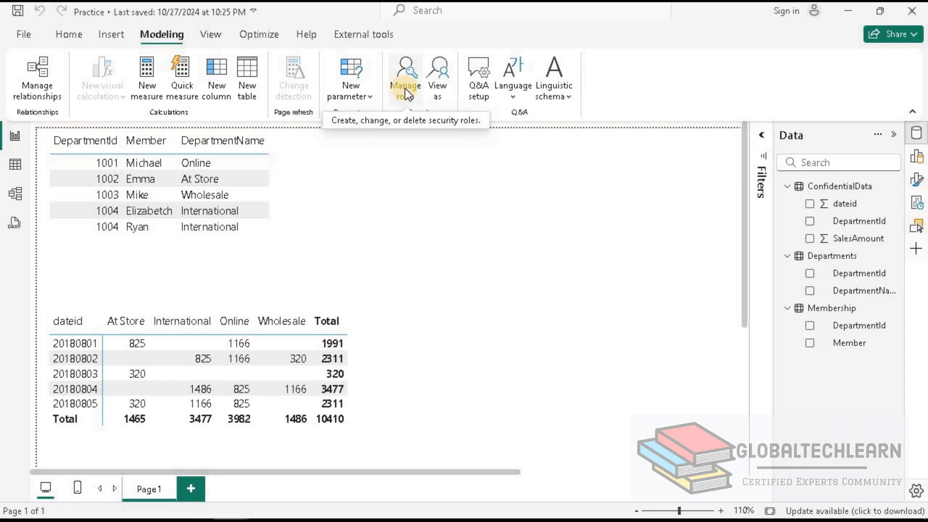
View the report as the International role, limited to DepartmentId 1004
click(443, 89)
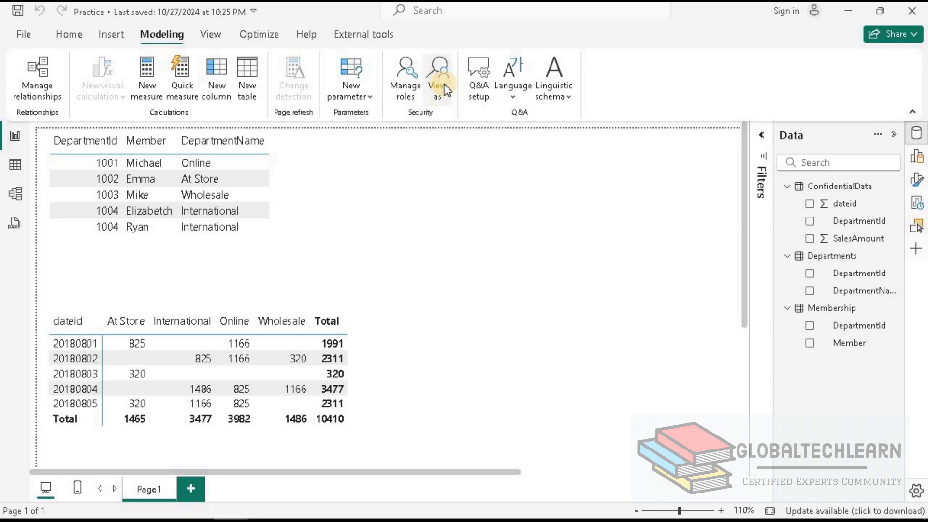
click(349, 213)
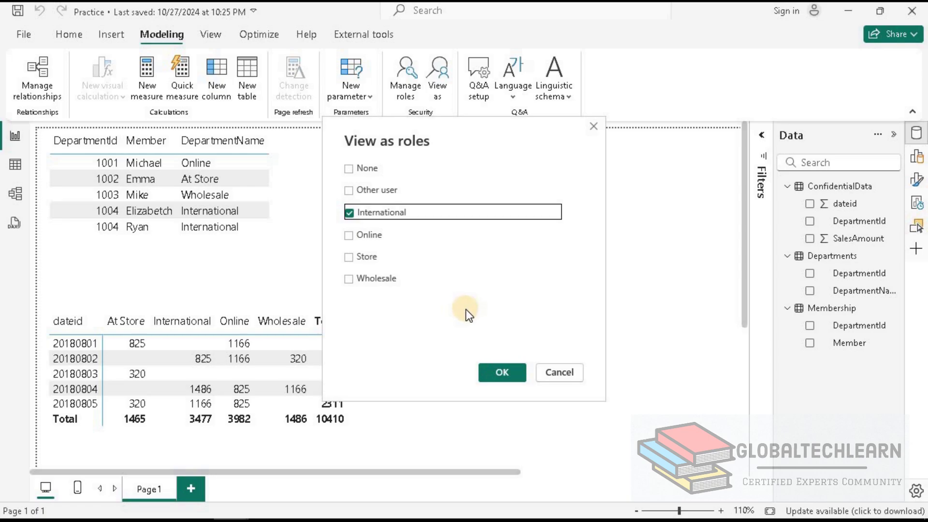
click(499, 371)
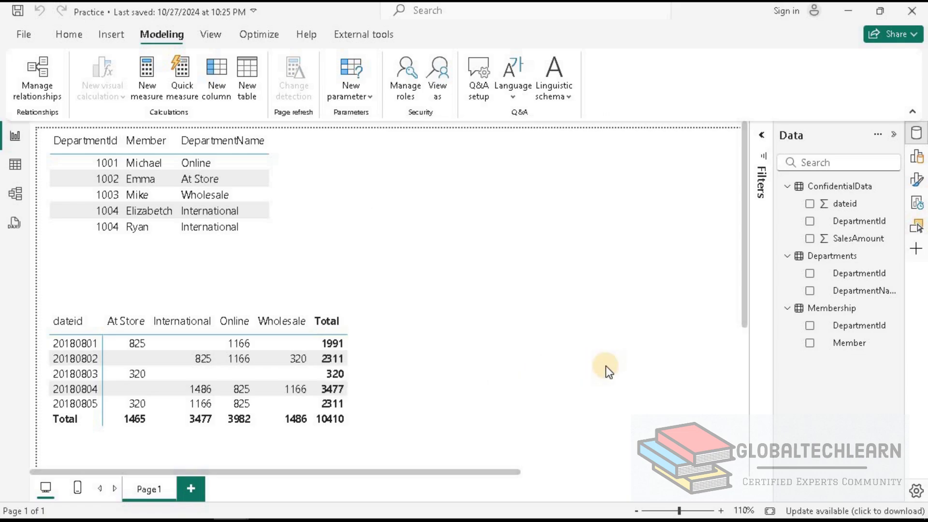